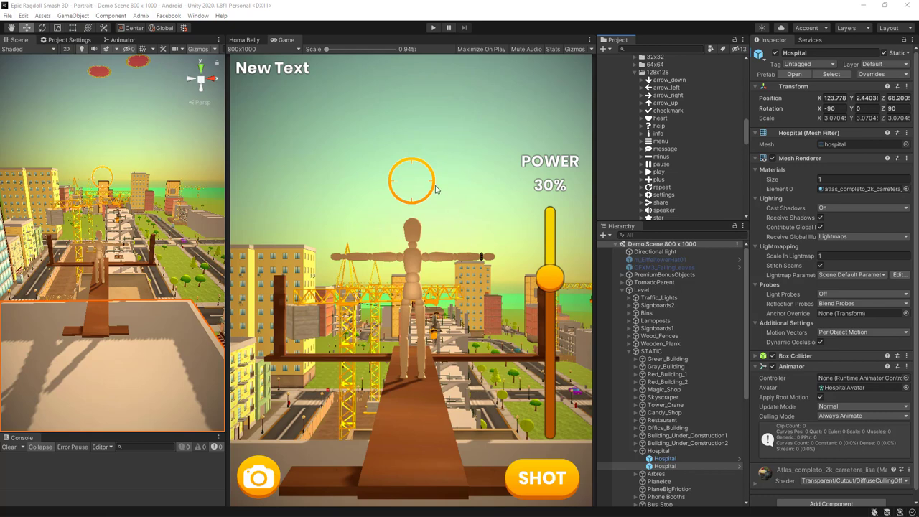
- Check the Game view resolution list without adding a custom size, then run the game
left_click(260, 50)
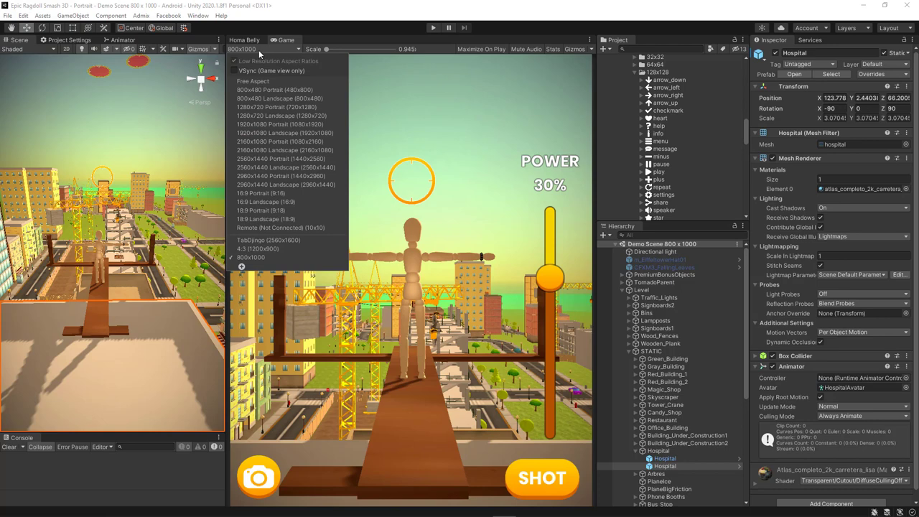
left_click(244, 267)
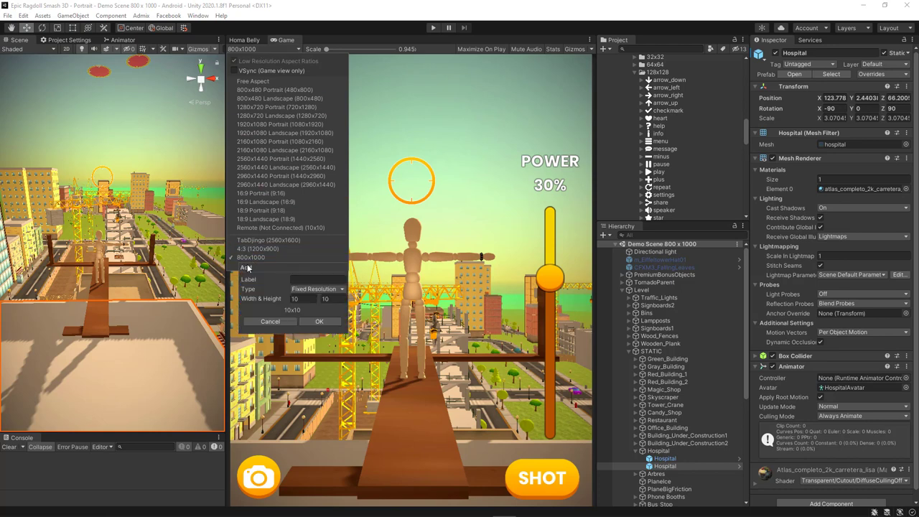
left_click(272, 321)
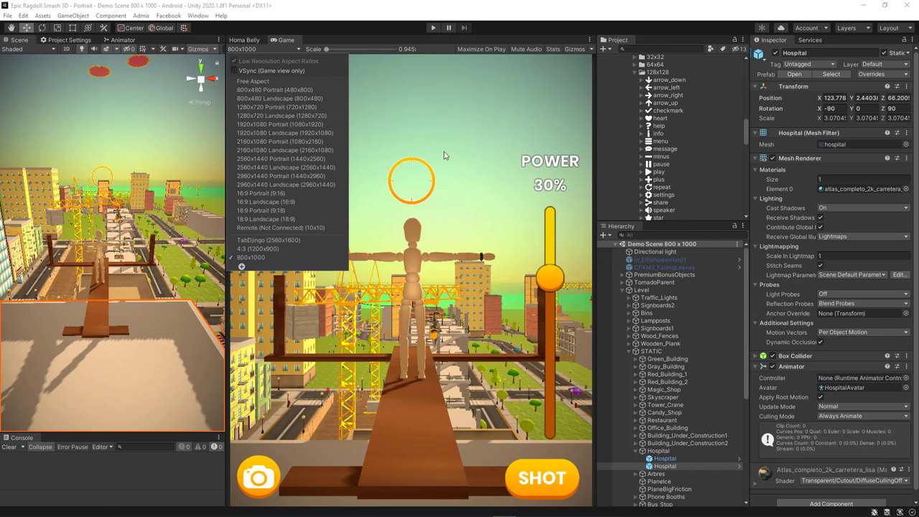
left_click(413, 182)
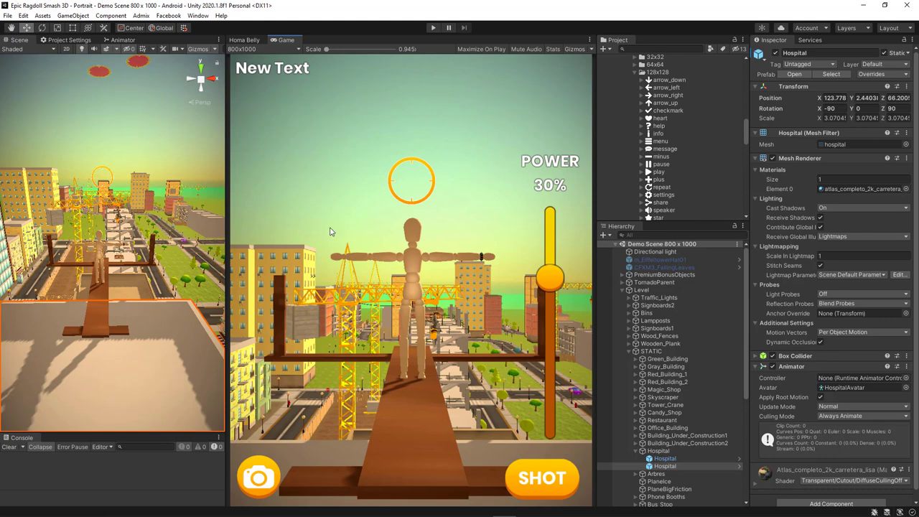
left_click(434, 28)
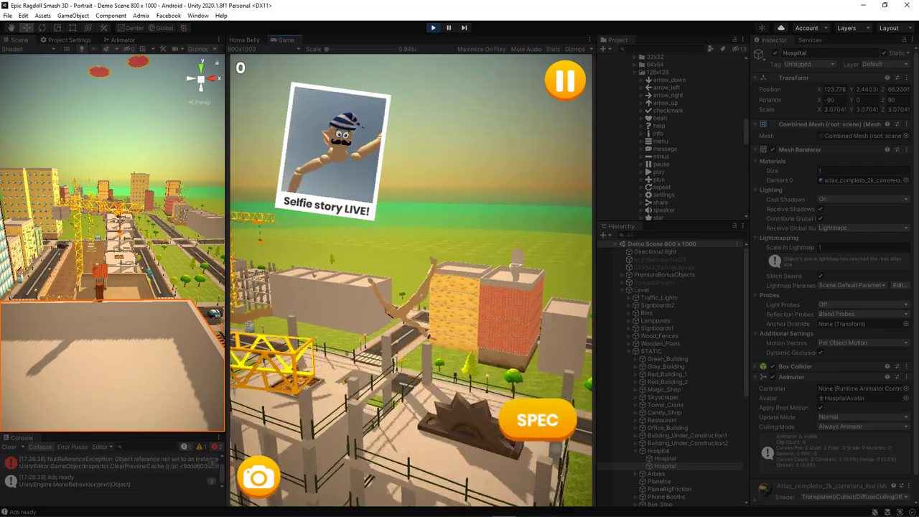
- Fire the ragdoll's SPEC special power mid-flight, then exit play mode with Ctrl+P
left_click(548, 422)
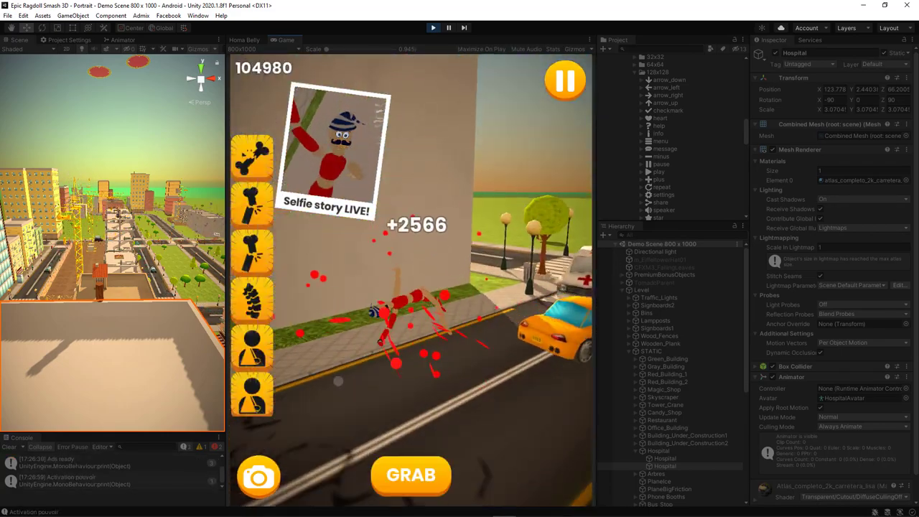
key("ctrl+p")
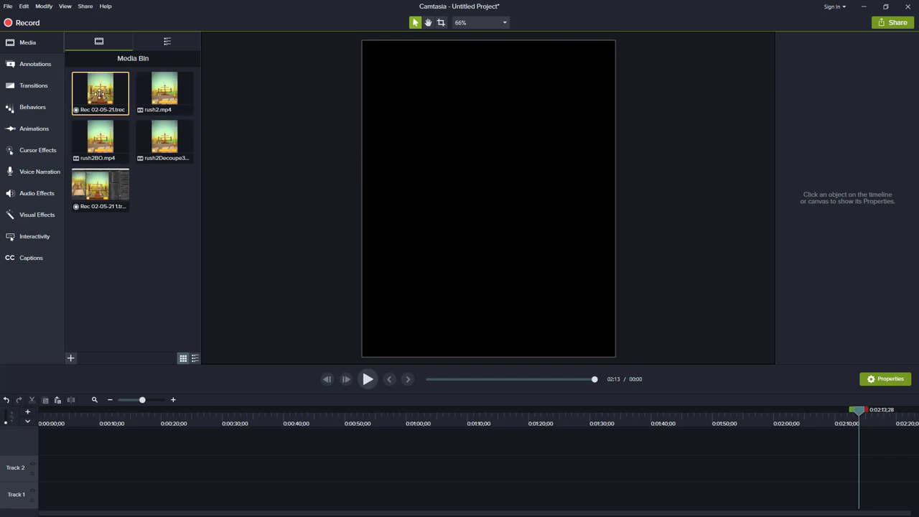
- Replace the Rec 02-05-21 recording on the timeline with rush2.mp4 on Track 1
left_click_drag(99, 94, 44, 493)
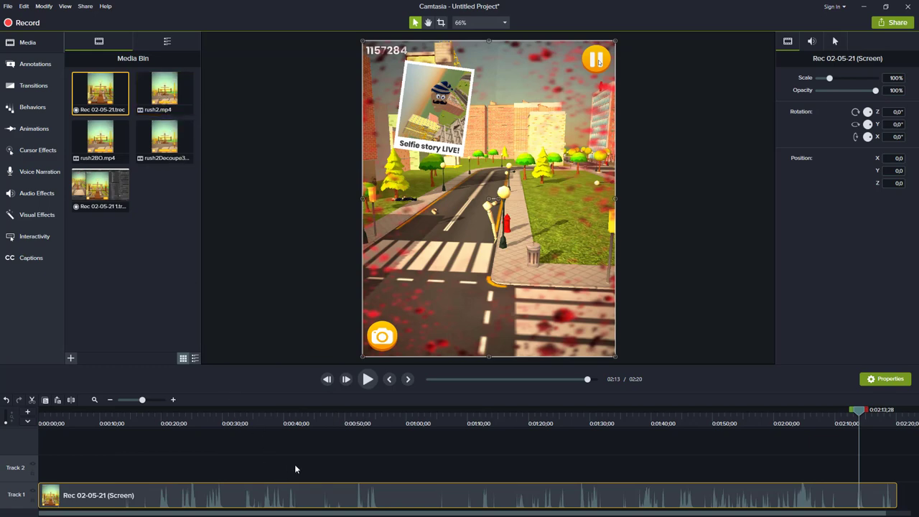
key("ctrl+z")
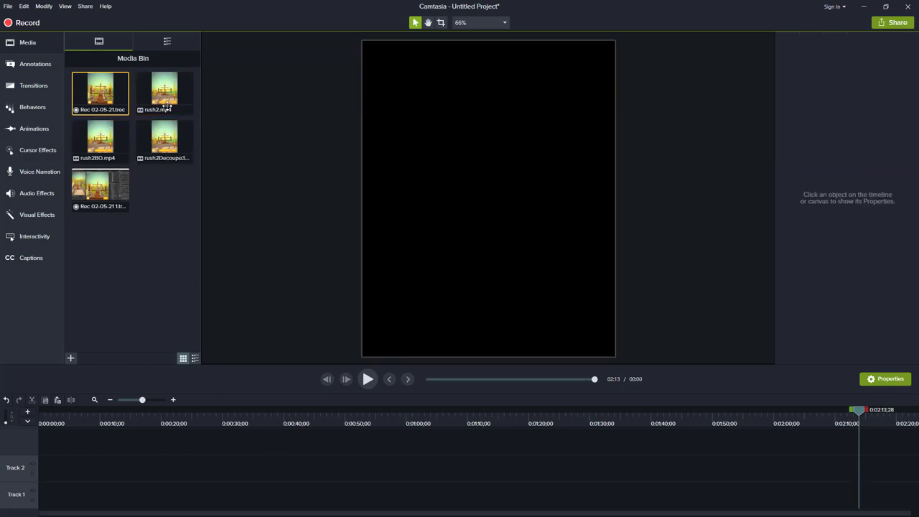
left_click_drag(178, 163, 35, 497)
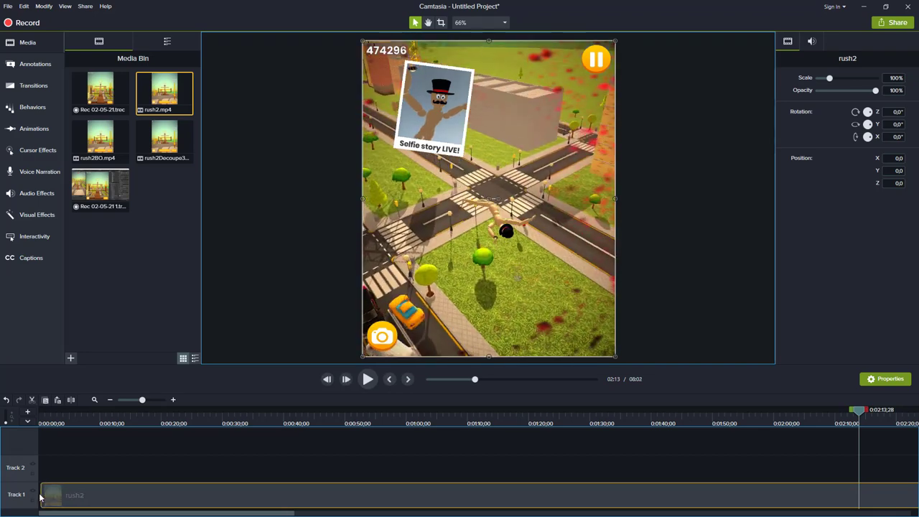
- Zoom the timeline and review rush2 by scrubbing between roughly 0:00:33 and 0:01:45
left_click_drag(142, 401, 131, 400)
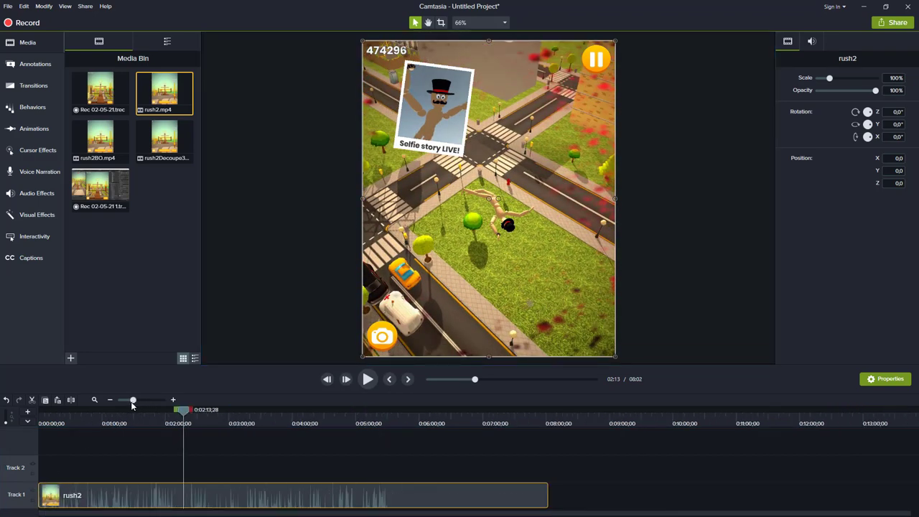
left_click(173, 400)
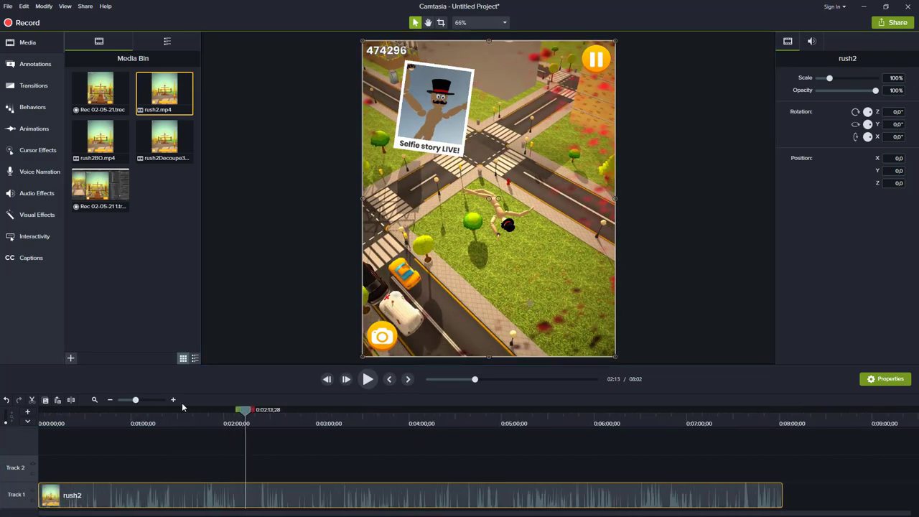
mouse_move(232, 409)
left_mouse_down()
mouse_move(40, 418)
mouse_move(134, 415)
left_mouse_up()
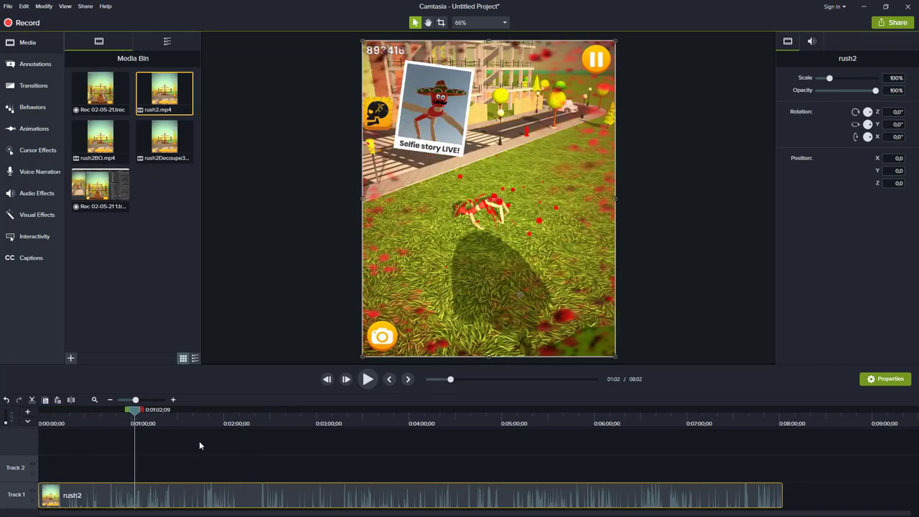
left_click(89, 422)
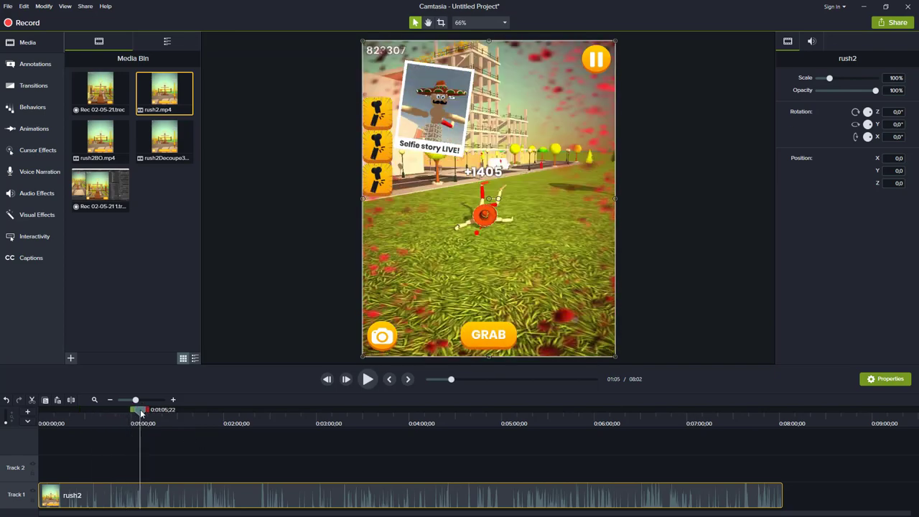
mouse_move(89, 410)
left_mouse_down()
mouse_move(363, 411)
mouse_move(513, 397)
mouse_move(721, 402)
left_mouse_up()
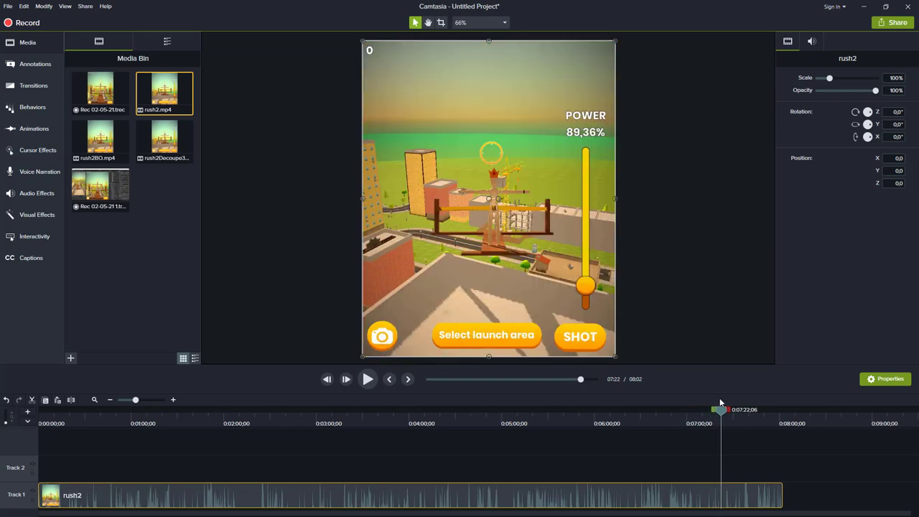
left_click_drag(664, 406, 113, 410)
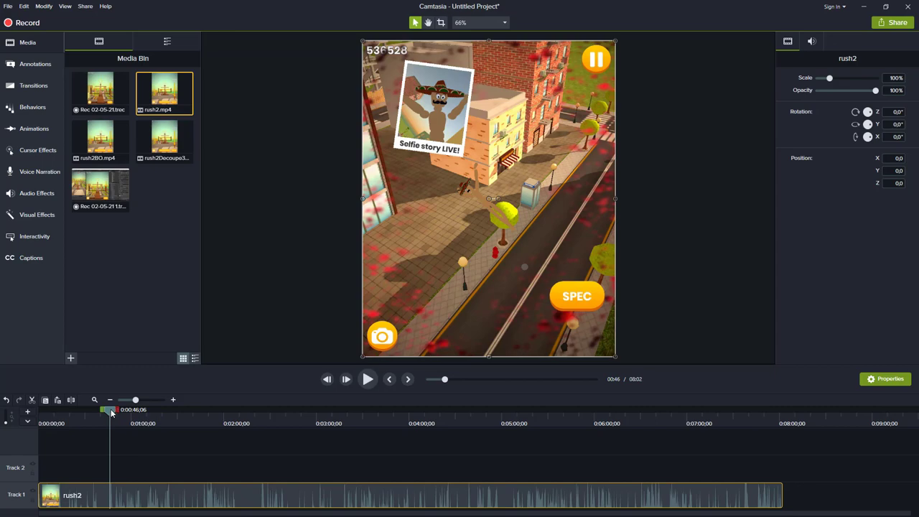
mouse_move(111, 409)
left_mouse_down()
mouse_move(213, 409)
mouse_move(50, 411)
mouse_move(64, 411)
left_mouse_up()
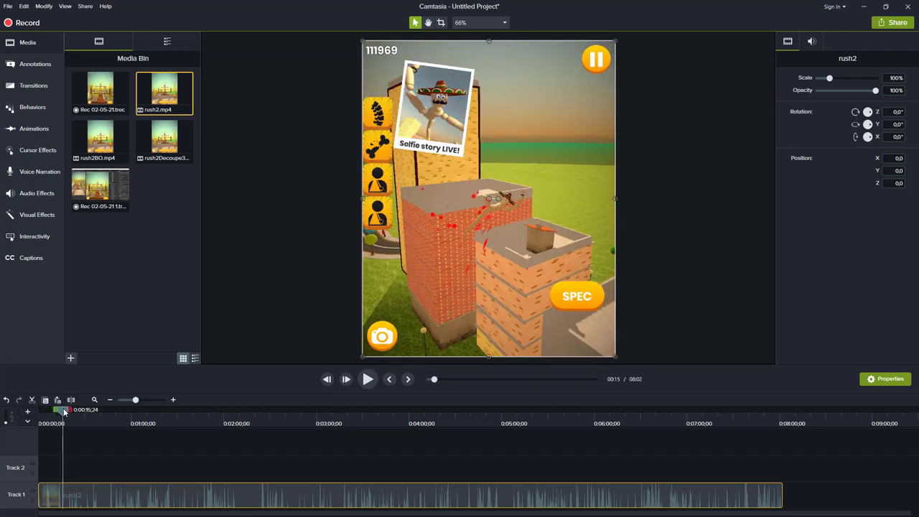
- Split rush2 at 0:00:15 and 0:00:47, moving the short opening pieces onto Track 2
key("s")
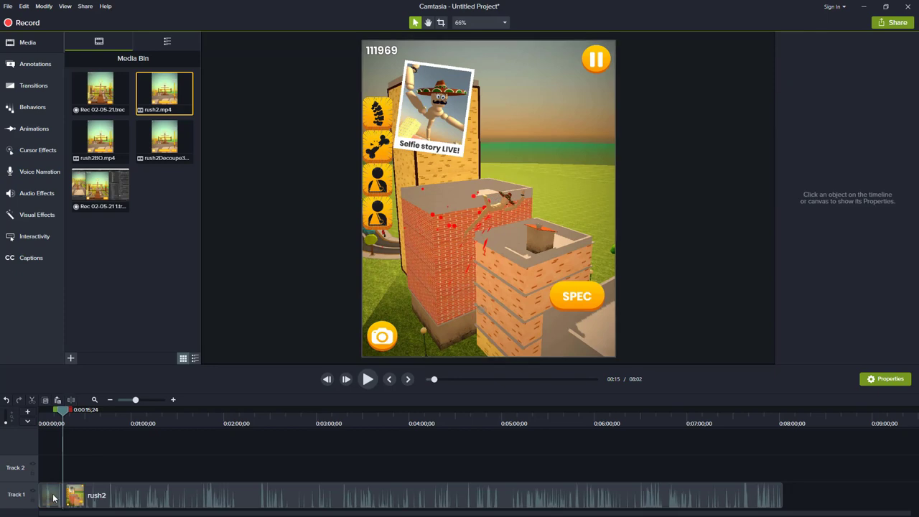
left_click_drag(50, 495, 52, 469)
left_click_drag(62, 416, 90, 411)
left_click(107, 506)
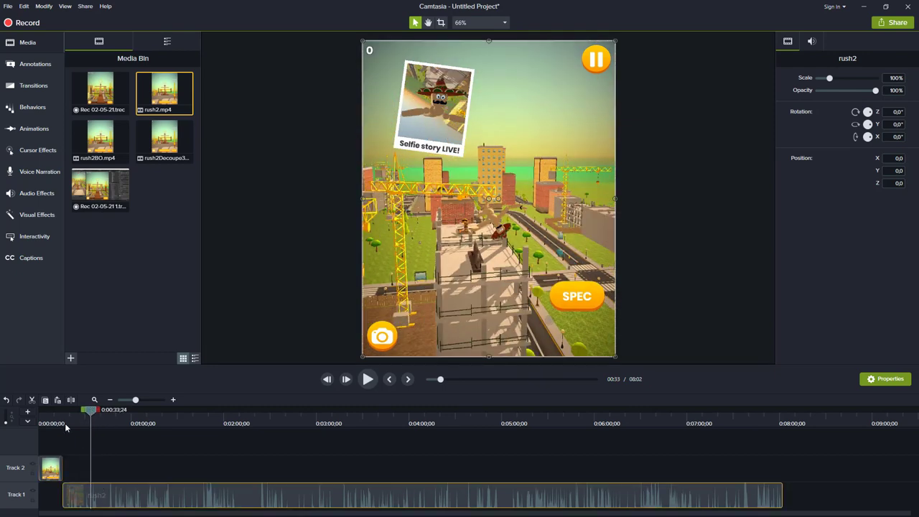
left_click(71, 400)
left_click_drag(90, 410, 111, 411)
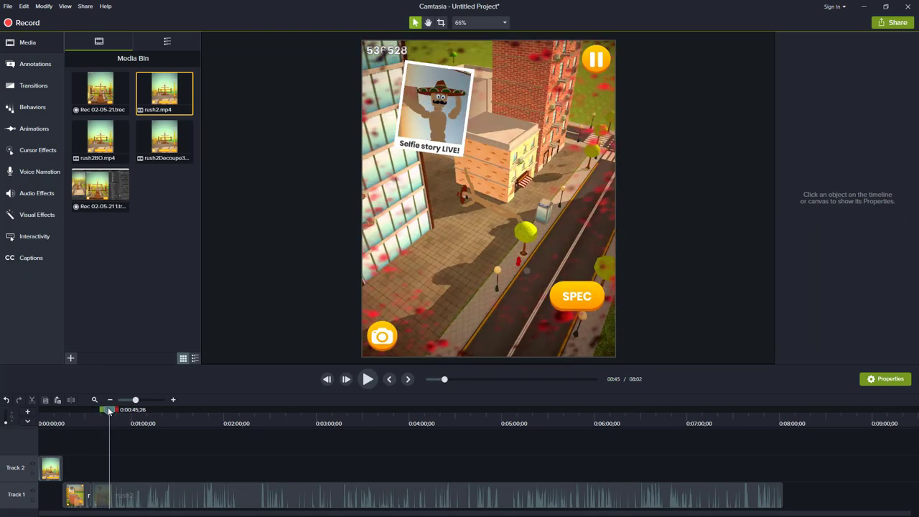
left_click(130, 493)
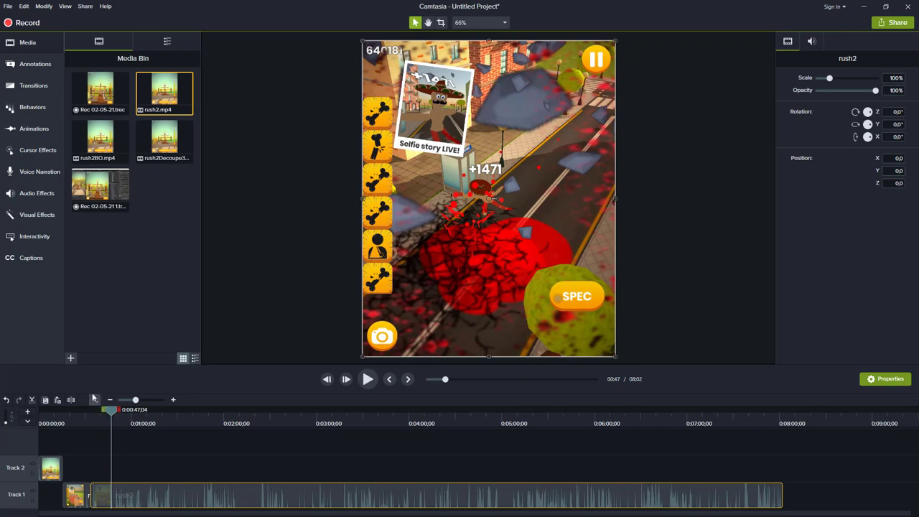
key("s")
mouse_move(101, 494)
left_mouse_down()
mouse_move(99, 472)
mouse_move(75, 469)
left_mouse_up()
- Split rush2 at 0:01:40 and delete the small leftover pieces on Track 1
left_click_drag(110, 411, 193, 415)
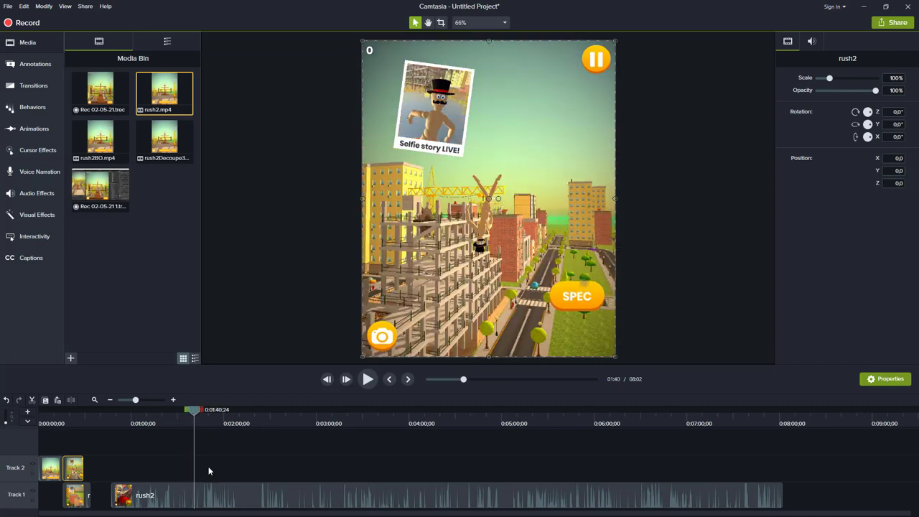
left_click(200, 486)
left_click(76, 402)
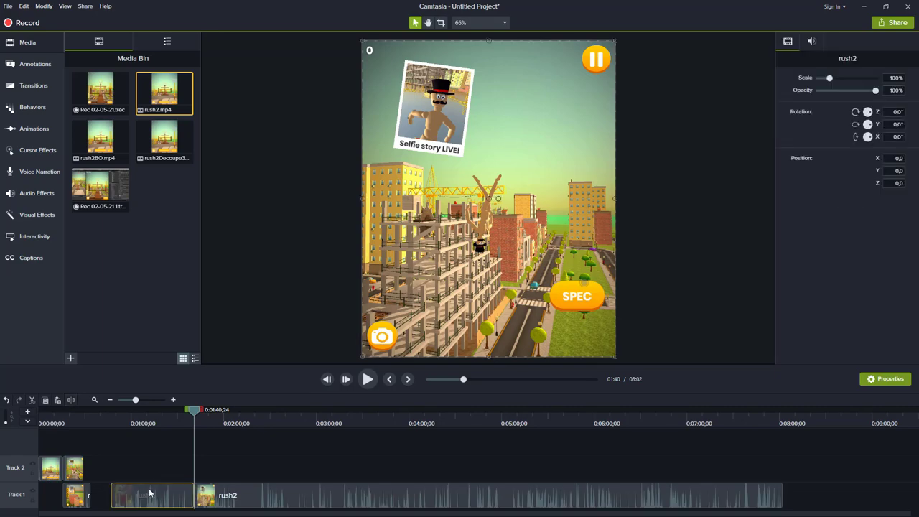
key("Delete")
left_click(88, 496)
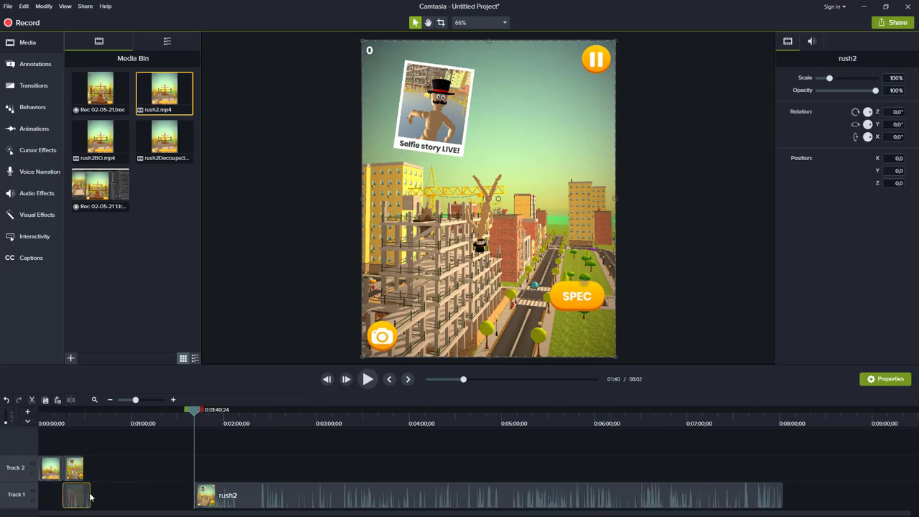
key("Delete")
- Cut rush2 at about 1:53 and append that piece to the end of Track 2
mouse_move(195, 411)
left_mouse_down()
mouse_move(230, 412)
mouse_move(220, 412)
left_mouse_up()
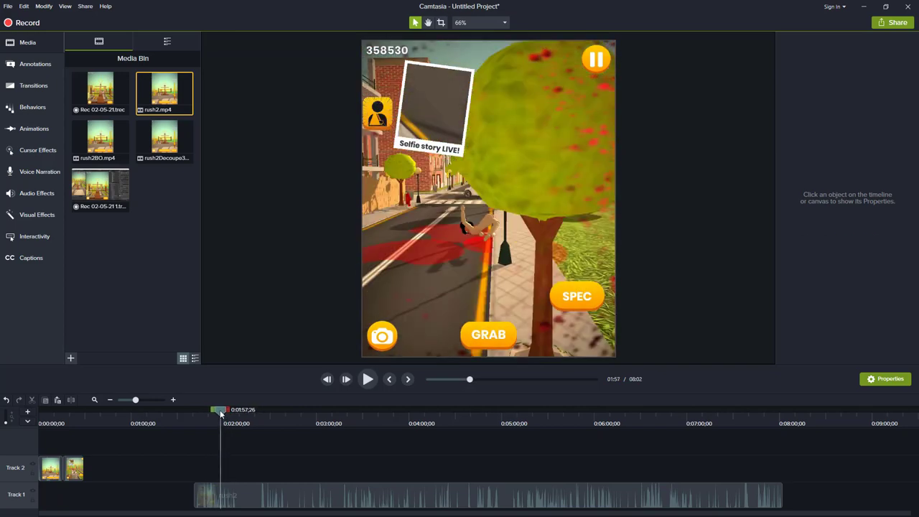
left_click(234, 496)
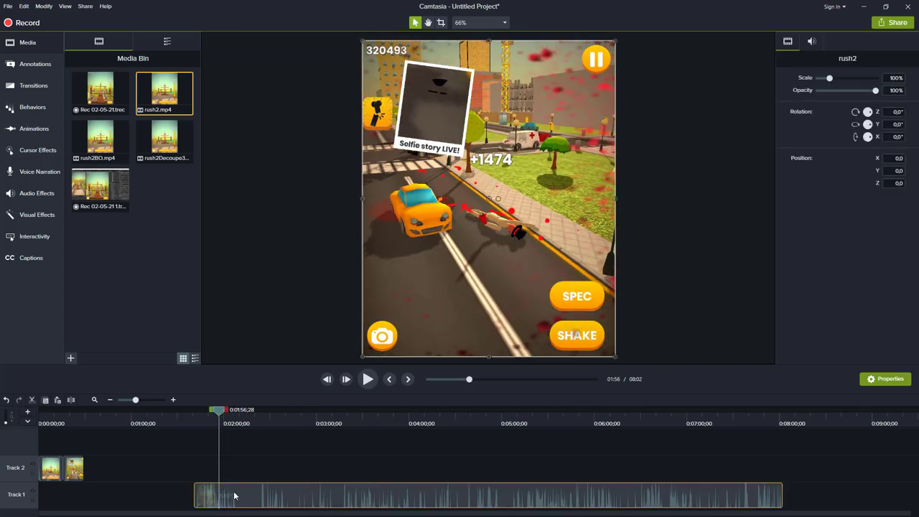
left_click(71, 400)
left_click_drag(195, 494, 88, 468)
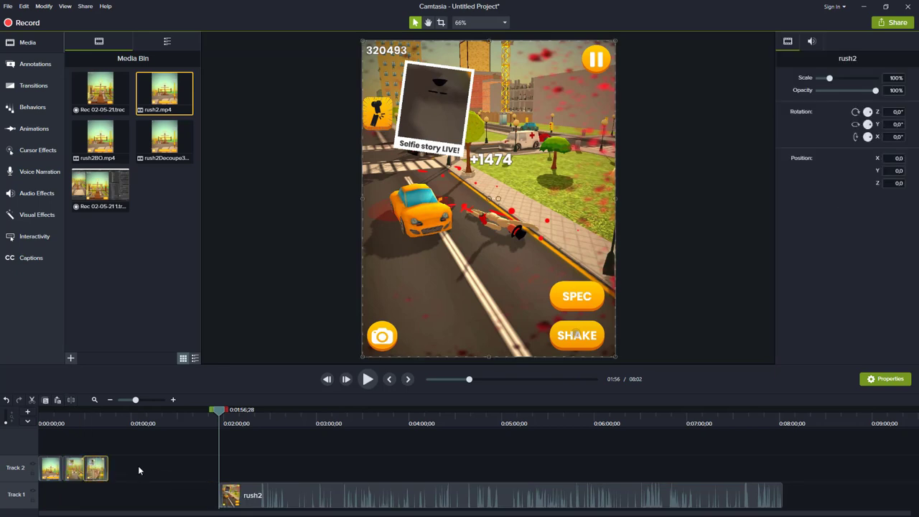
left_click_drag(222, 415, 335, 411)
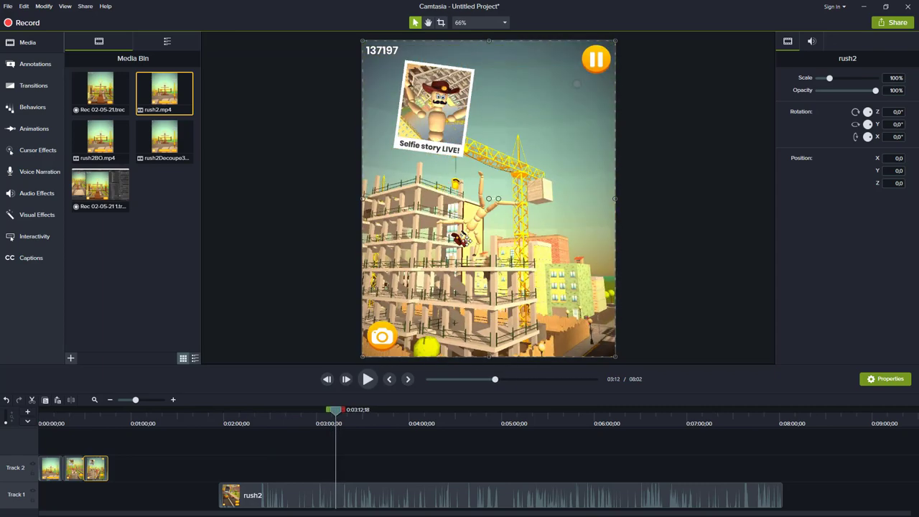
left_click_drag(335, 411, 647, 409)
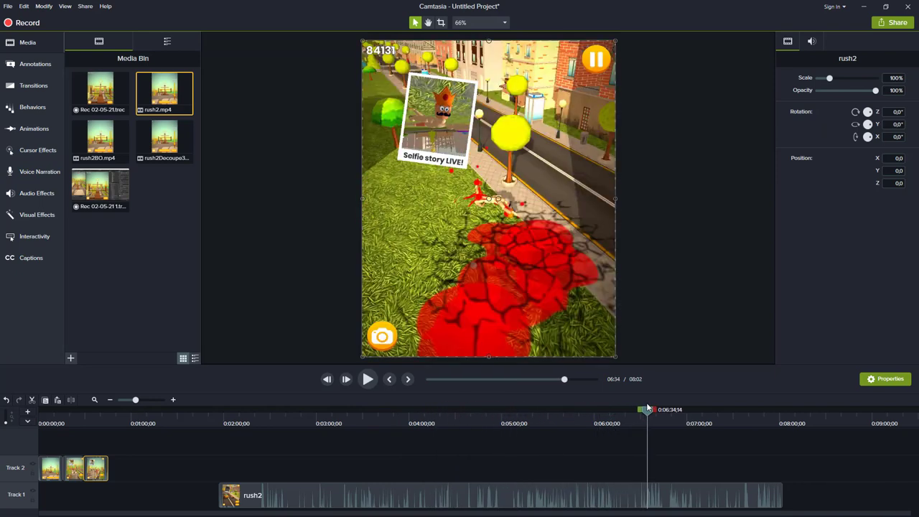
- Delete rush2 from Track 1 and the three clips on Track 2
left_click(498, 491)
key("Delete")
left_click_drag(163, 494, 90, 463)
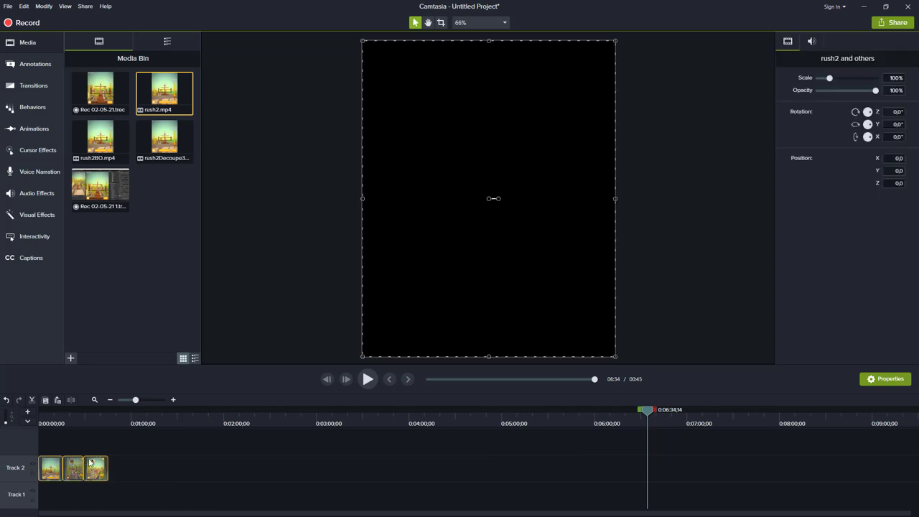
left_click_drag(96, 417, 86, 435)
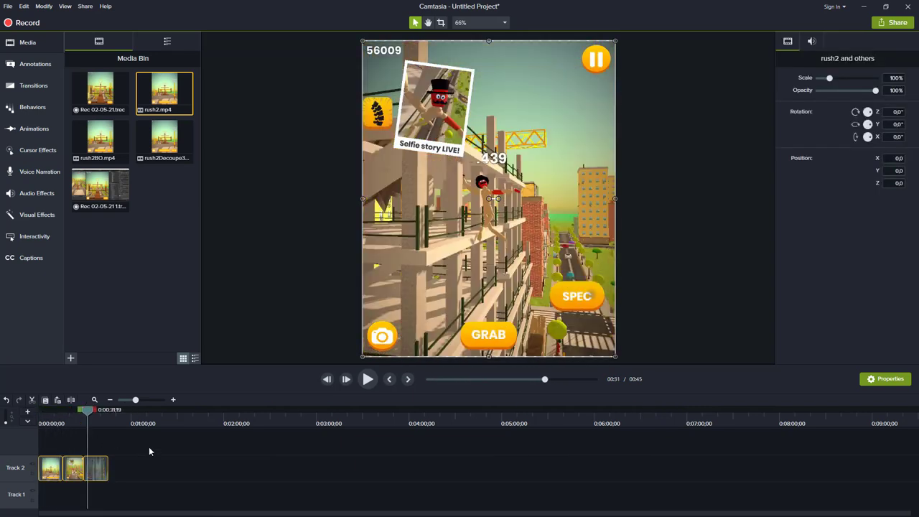
key("Delete")
- Try rush2BO on the timeline, remove it, and place rush2Decoupe30sec at the start of Track 2
mouse_move(101, 140)
left_mouse_down()
mouse_move(78, 466)
mouse_move(33, 469)
left_mouse_up()
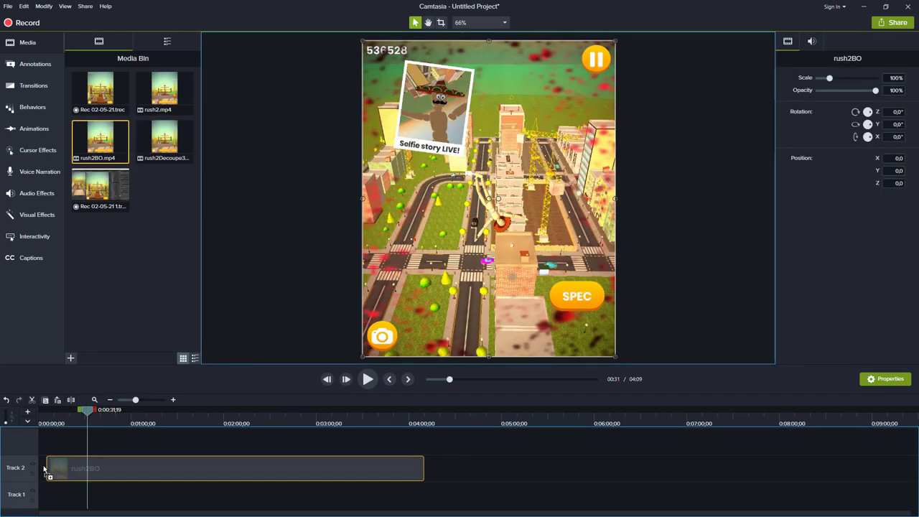
mouse_move(86, 409)
left_mouse_down()
mouse_move(41, 414)
mouse_move(397, 414)
left_mouse_up()
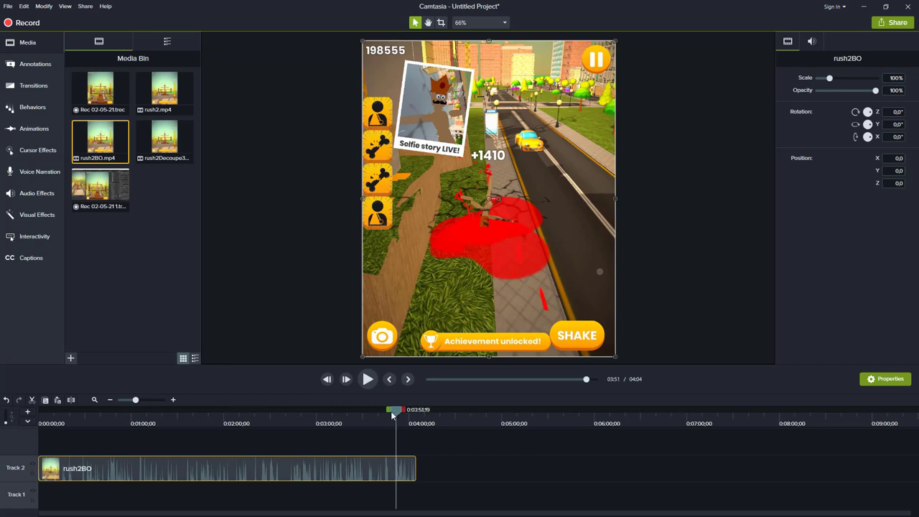
left_click_drag(393, 415, 176, 415)
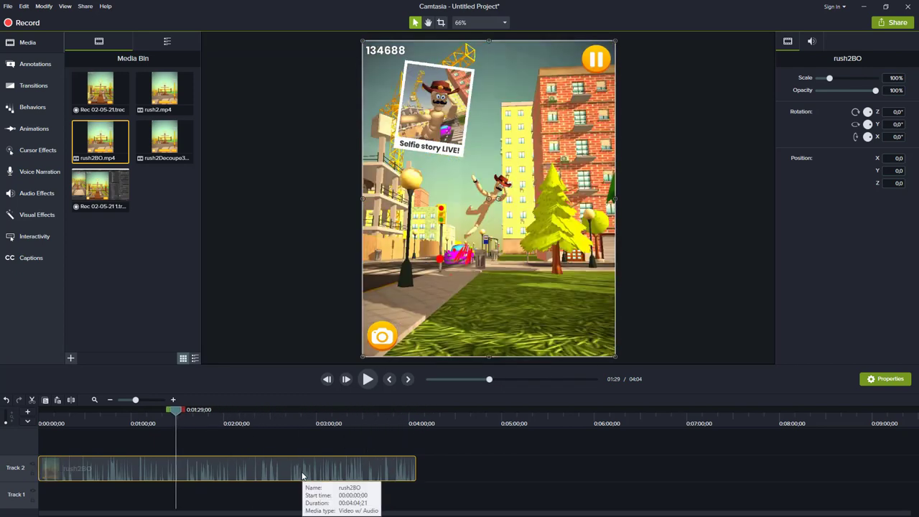
key("Delete")
mouse_move(164, 140)
left_mouse_down()
mouse_move(70, 471)
mouse_move(39, 465)
left_mouse_up()
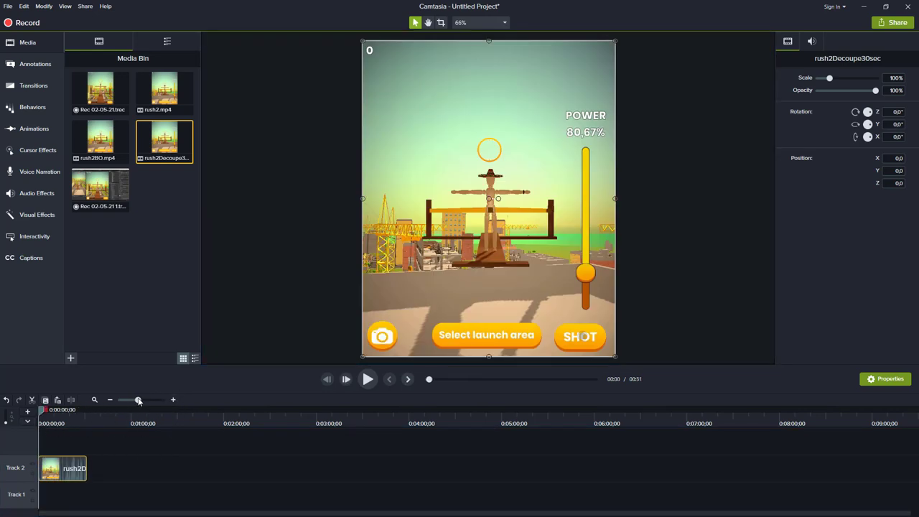
left_click_drag(139, 400, 144, 400)
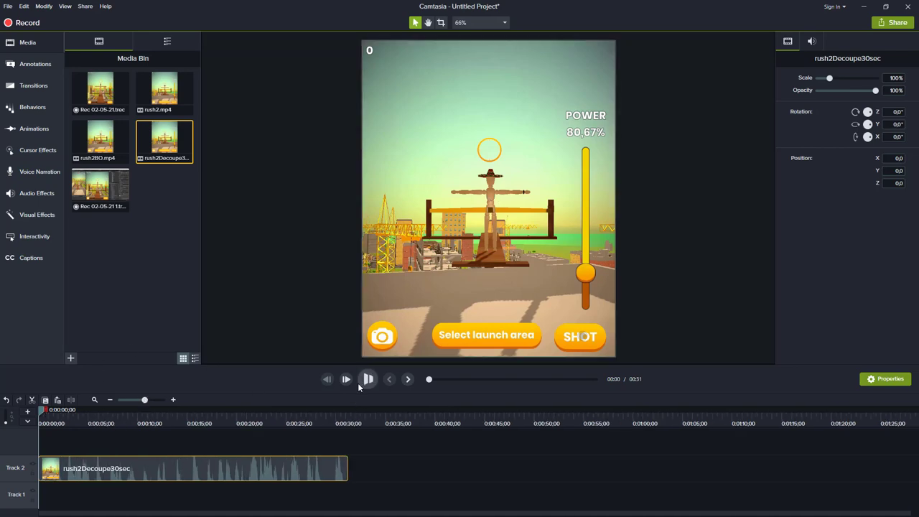
left_click(367, 379)
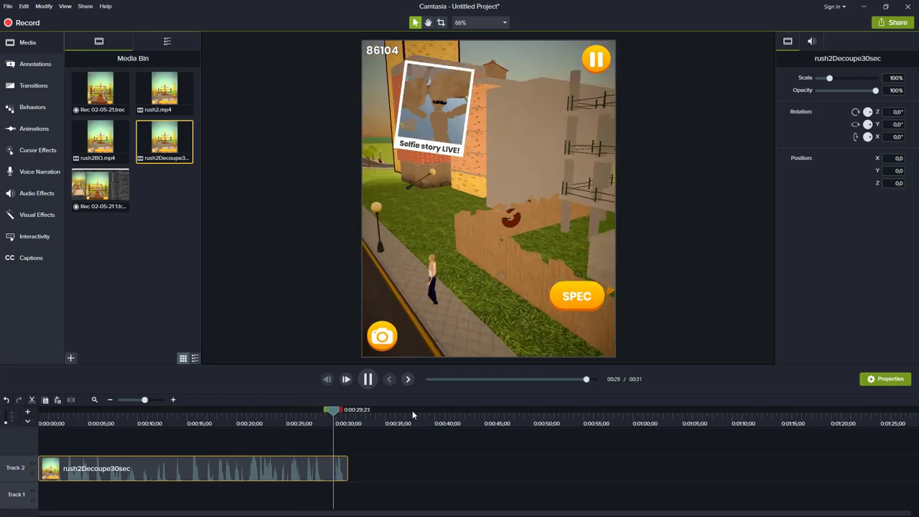
left_click(367, 379)
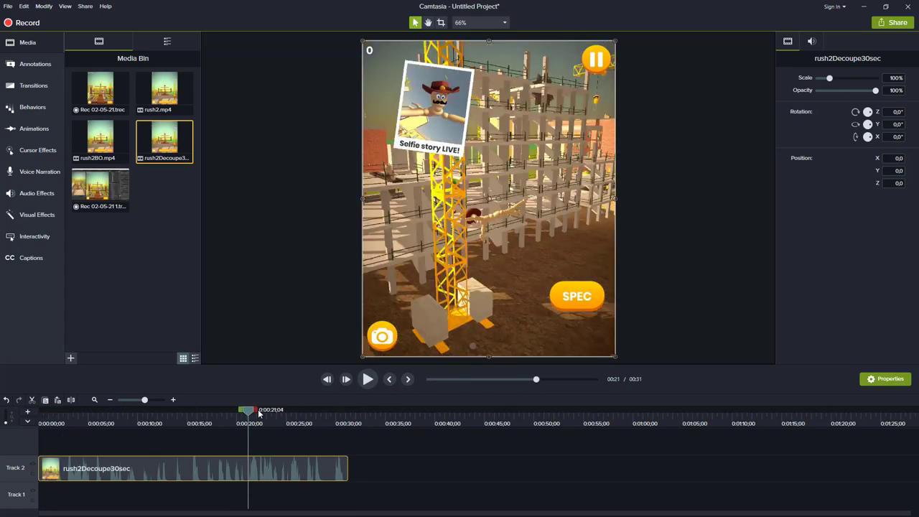
mouse_move(44, 412)
left_mouse_down()
mouse_move(138, 417)
mouse_move(113, 415)
left_mouse_up()
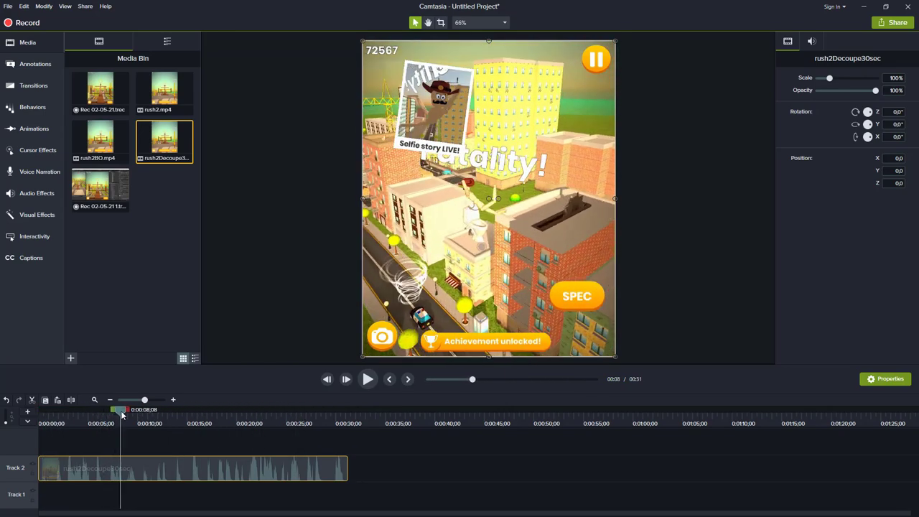
left_click_drag(113, 412, 259, 406)
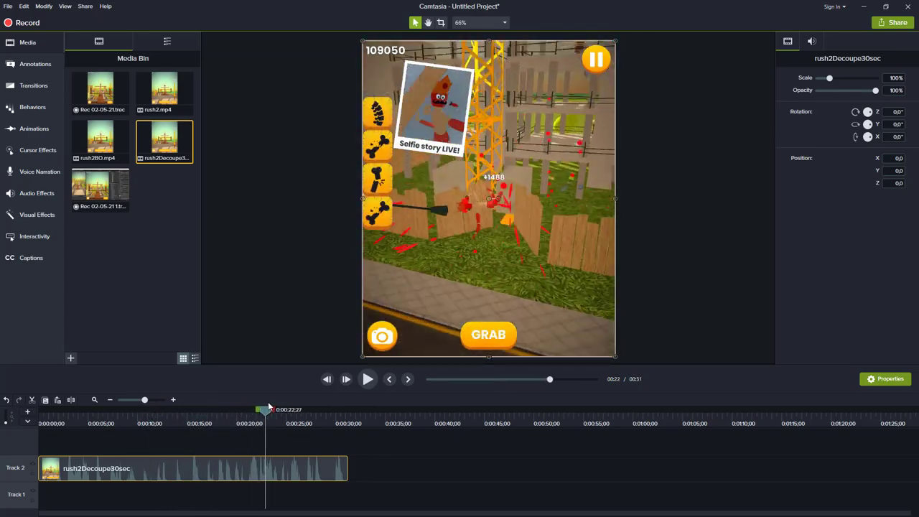
mouse_move(278, 406)
left_mouse_down()
mouse_move(315, 409)
mouse_move(291, 408)
left_mouse_up()
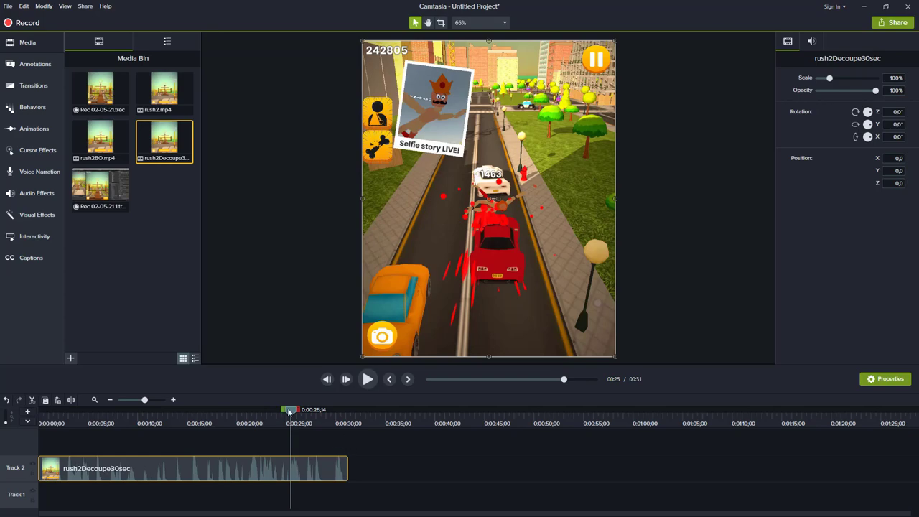
mouse_move(301, 412)
left_mouse_down()
mouse_move(323, 413)
mouse_move(88, 417)
mouse_move(250, 404)
mouse_move(326, 386)
mouse_move(310, 388)
left_mouse_up()
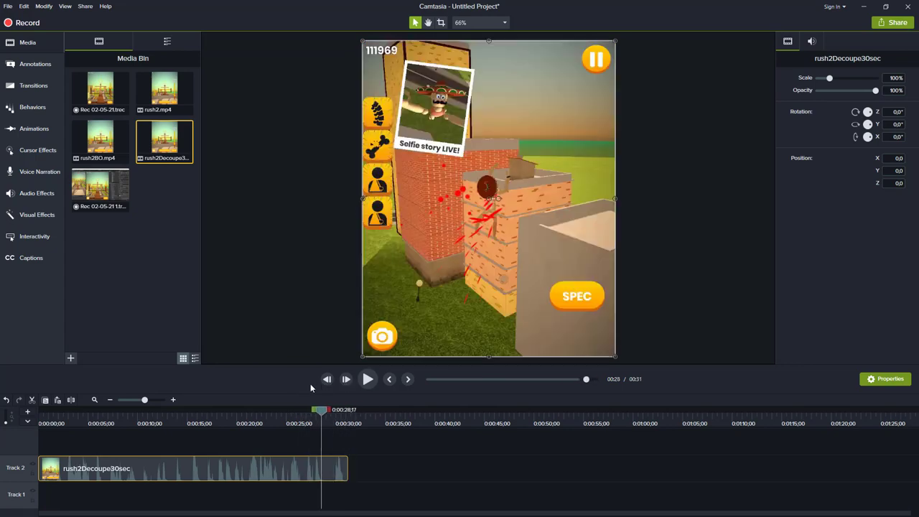
left_click_drag(184, 392, 155, 393)
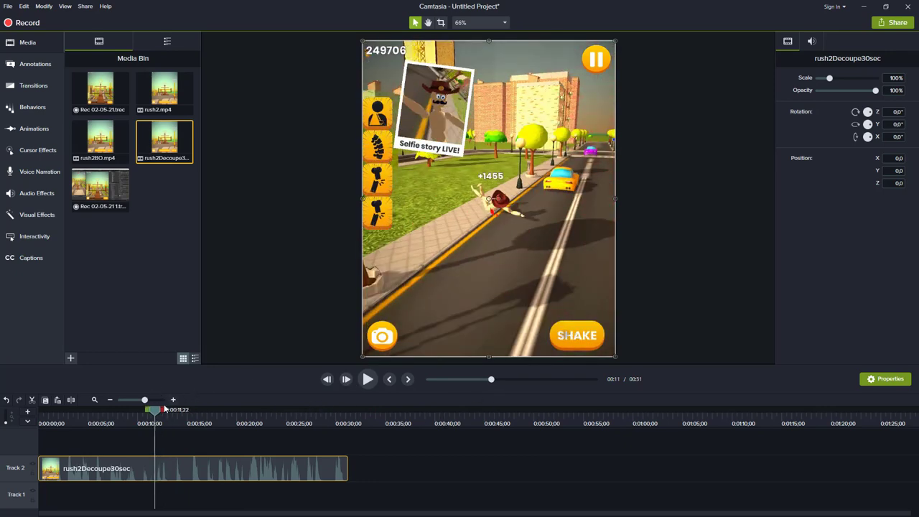
mouse_move(141, 415)
left_mouse_down()
mouse_move(90, 431)
mouse_move(71, 431)
mouse_move(64, 418)
left_mouse_up()
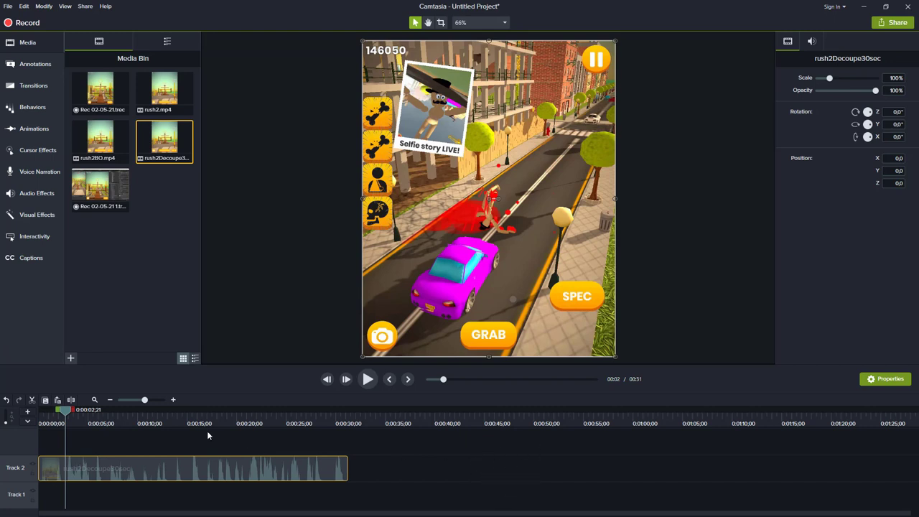
left_click_drag(74, 415, 288, 413)
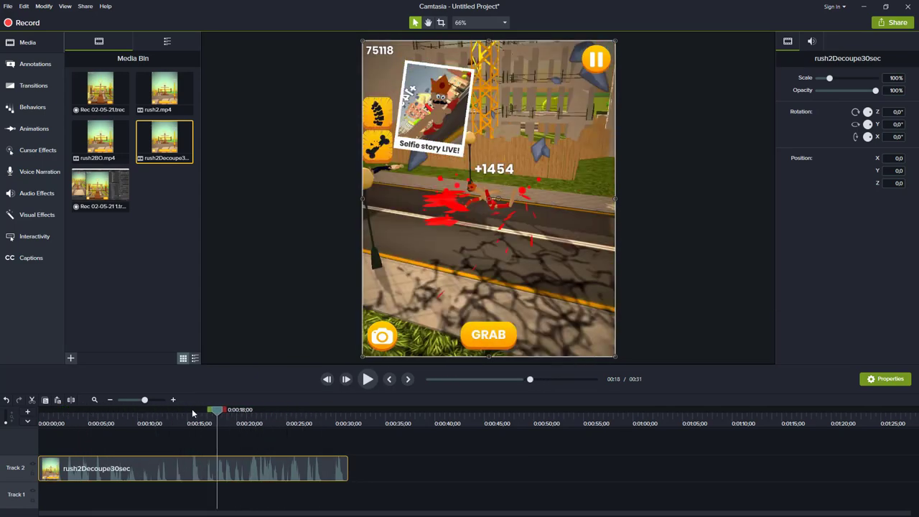
left_click_drag(287, 413, 67, 414)
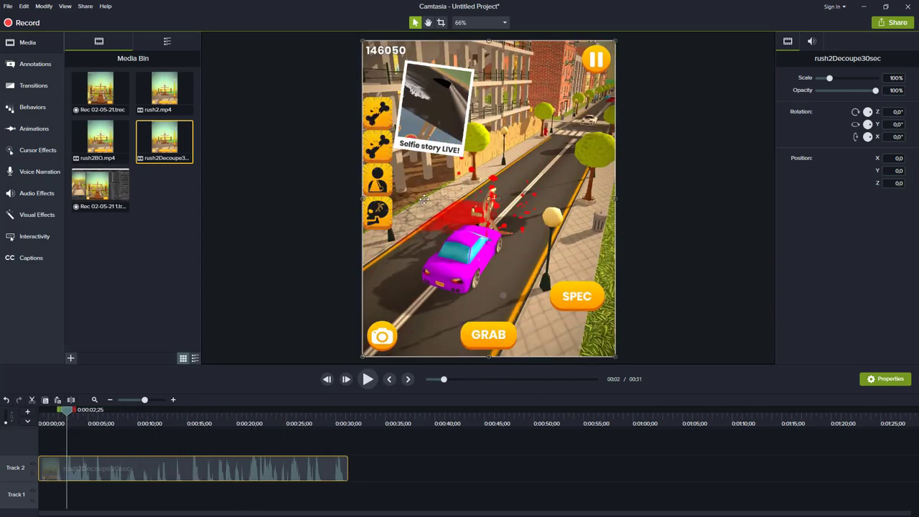